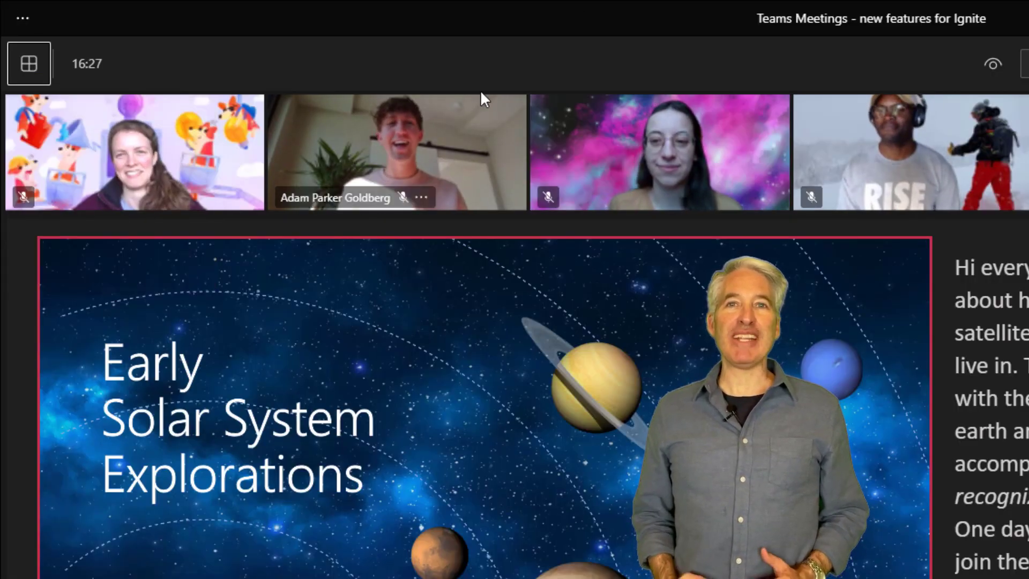
# Step: Switch the meeting layout to Together mode and page forward in the shared slides
pyautogui.click(29, 63)
pyautogui.click(123, 166)
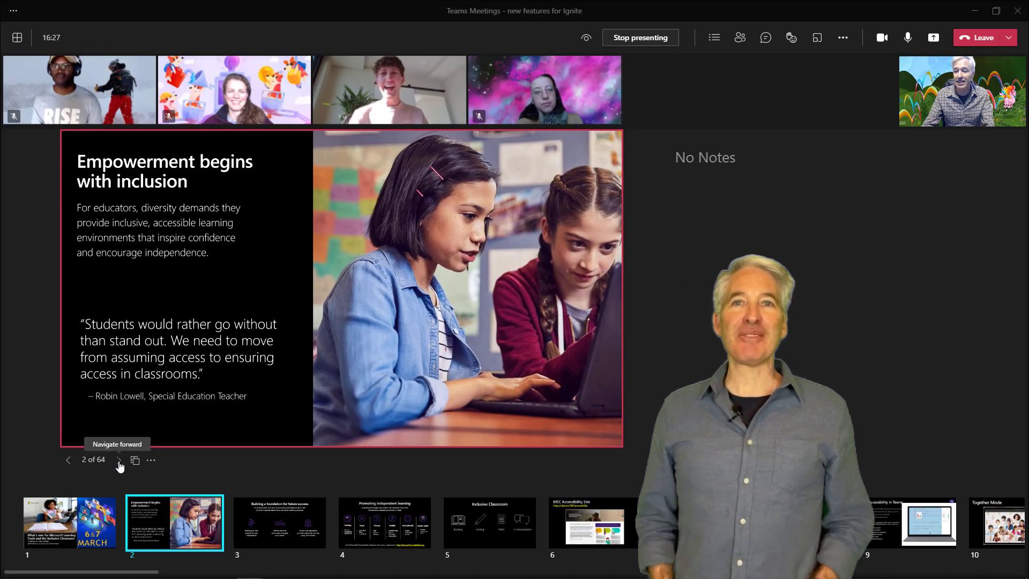
pyautogui.doubleClick(119, 461)
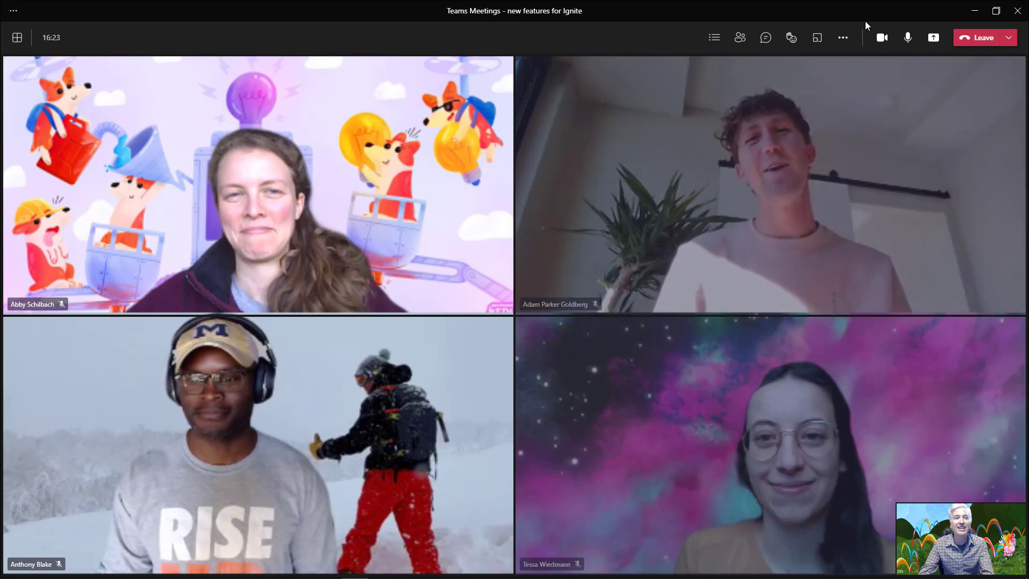
# Step: Show the meeting's reaction choices and advance the Early Solar System Explorations presentation from its first slide
pyautogui.click(798, 35)
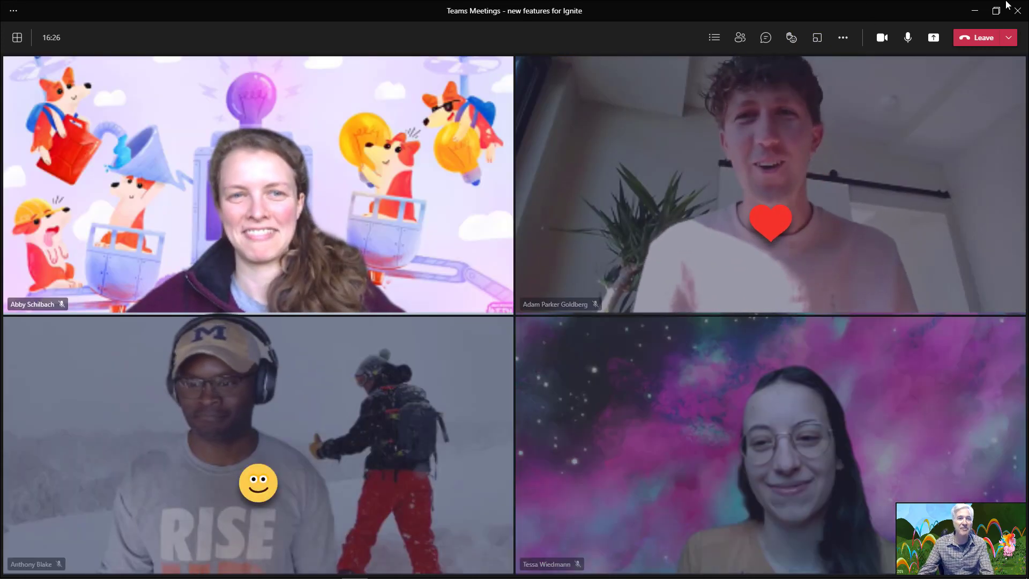
pyautogui.click(789, 39)
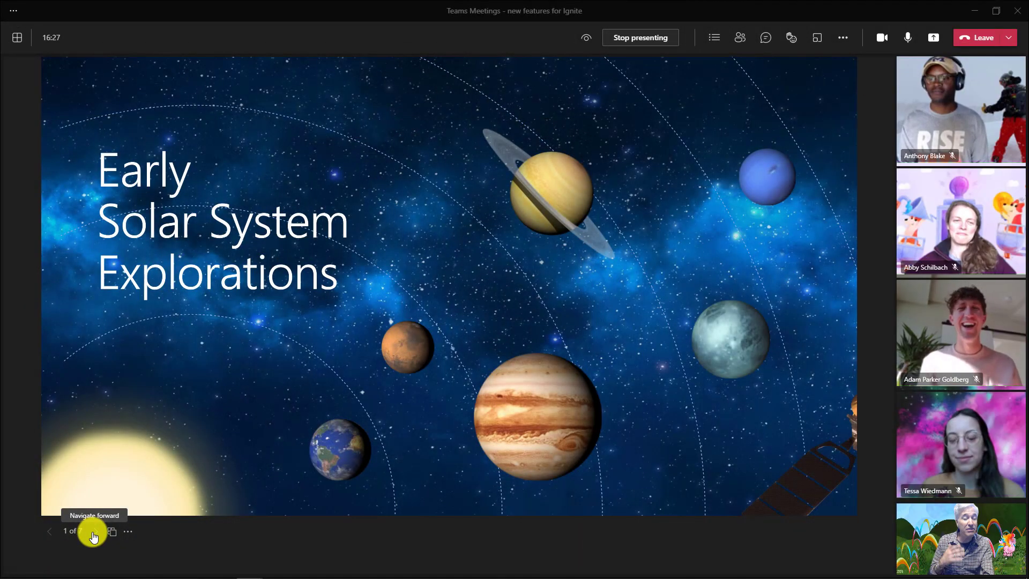
pyautogui.click(92, 532)
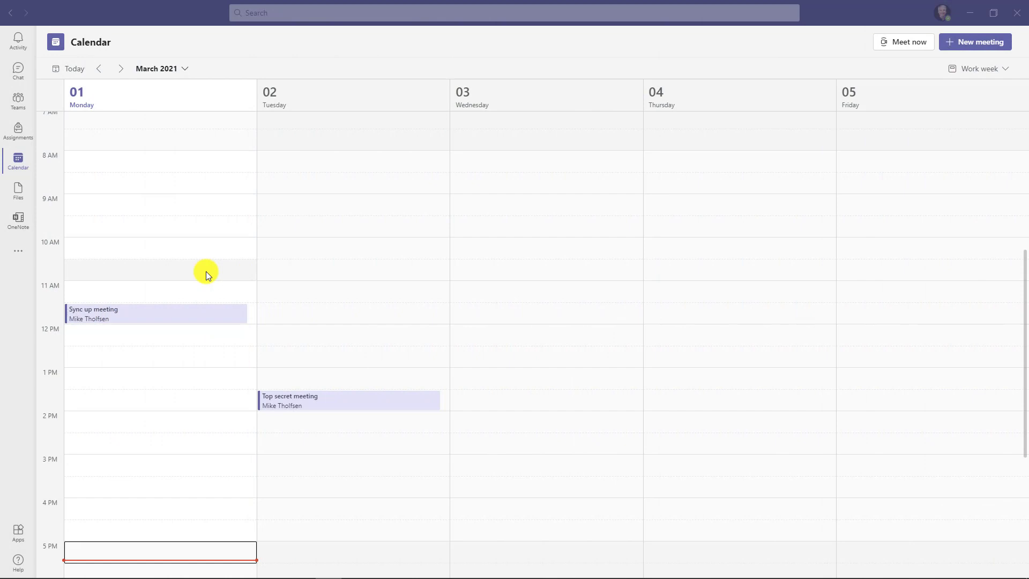
# Step: Open the Sync up meeting on March 1 for editing and bring up its meeting options
pyautogui.click(207, 315)
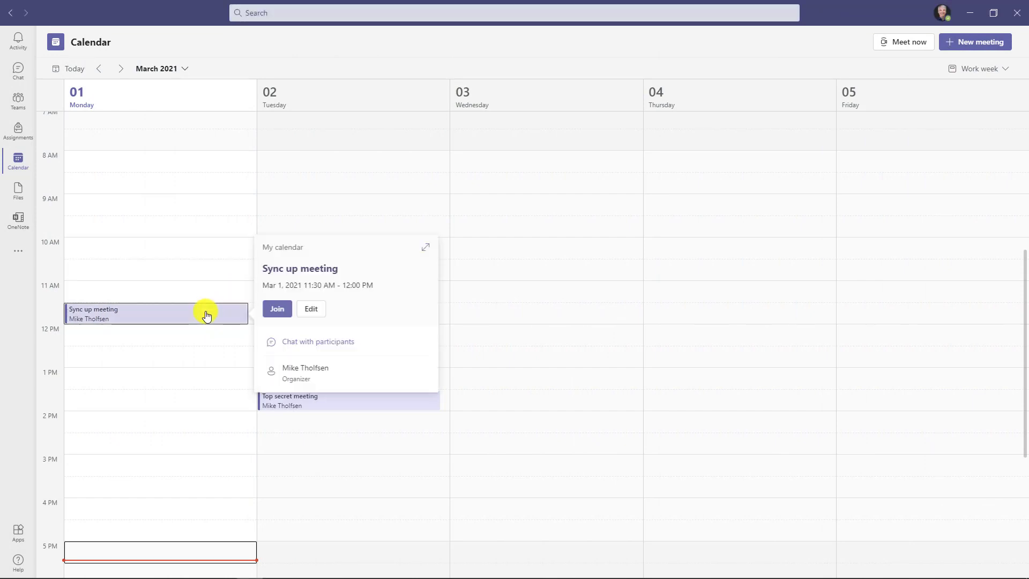
pyautogui.click(310, 309)
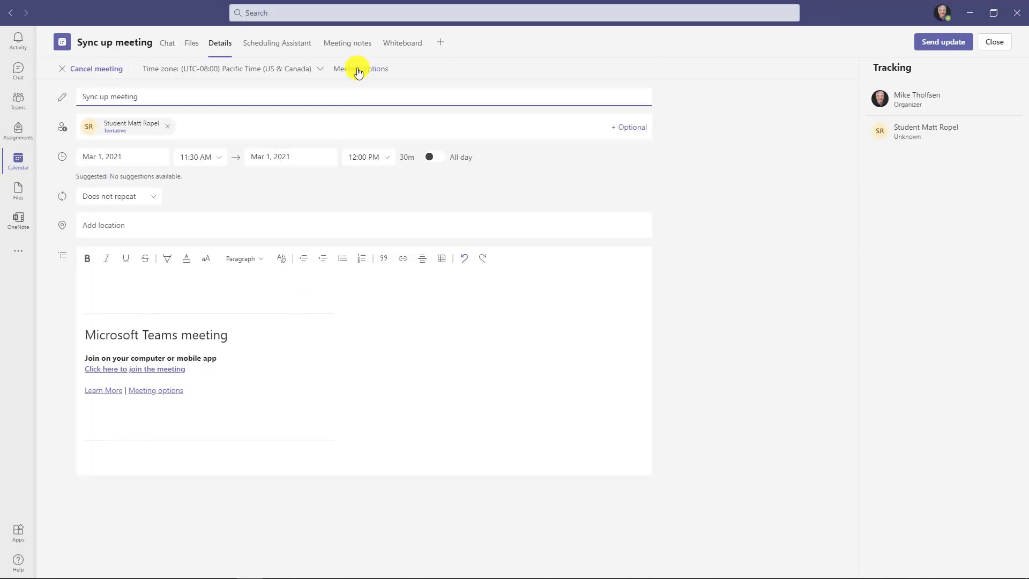
pyautogui.click(358, 69)
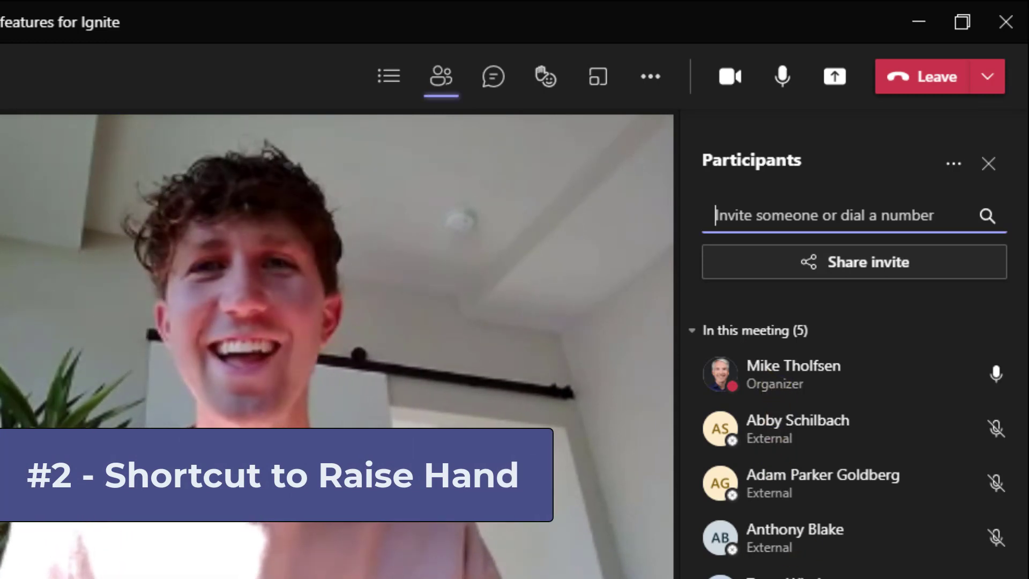
# Step: Raise your hand in the meeting and lower it again
pyautogui.click(551, 76)
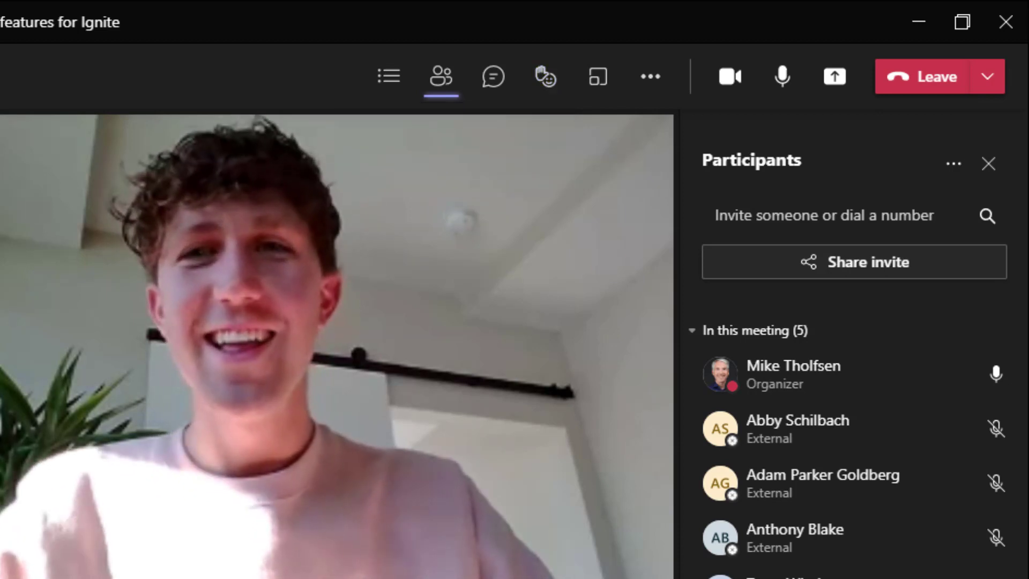
pyautogui.hotkey('ctrl', 'shift', 'k')
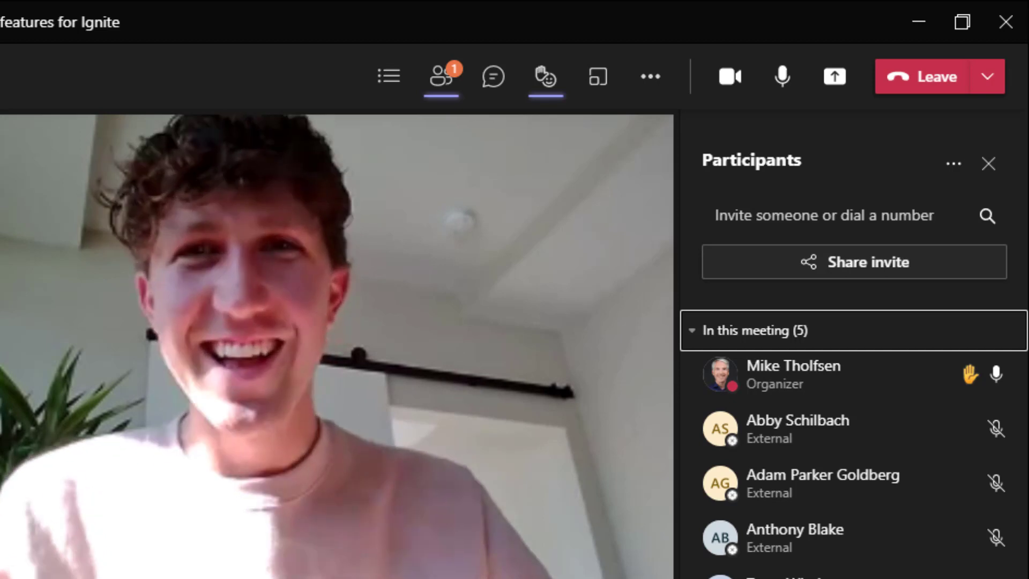
pyautogui.hotkey('ctrl', 'shift', 'k')
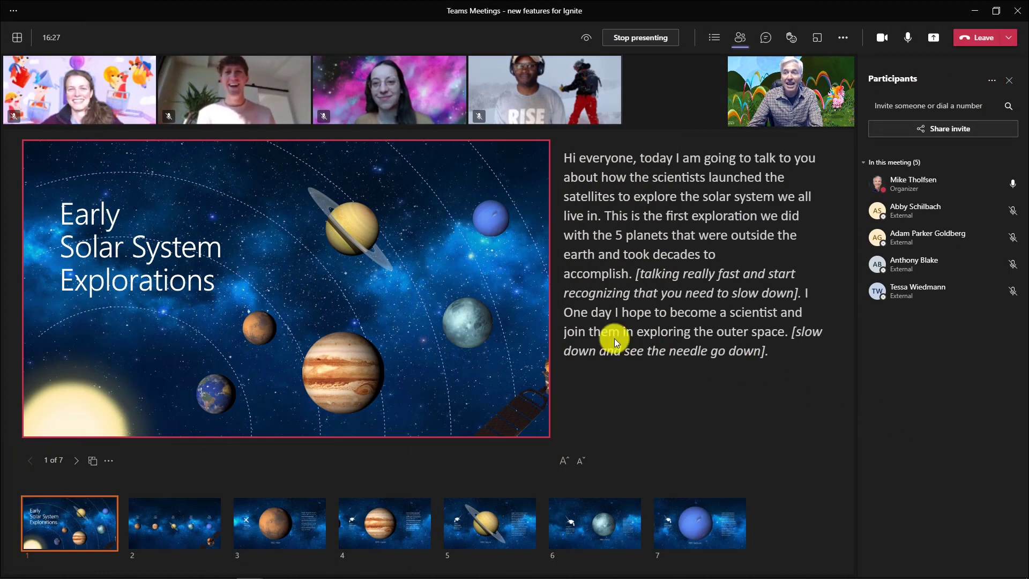
# Step: Switch the meeting layout to Together mode (Preview) and return it to Gallery
pyautogui.click(17, 37)
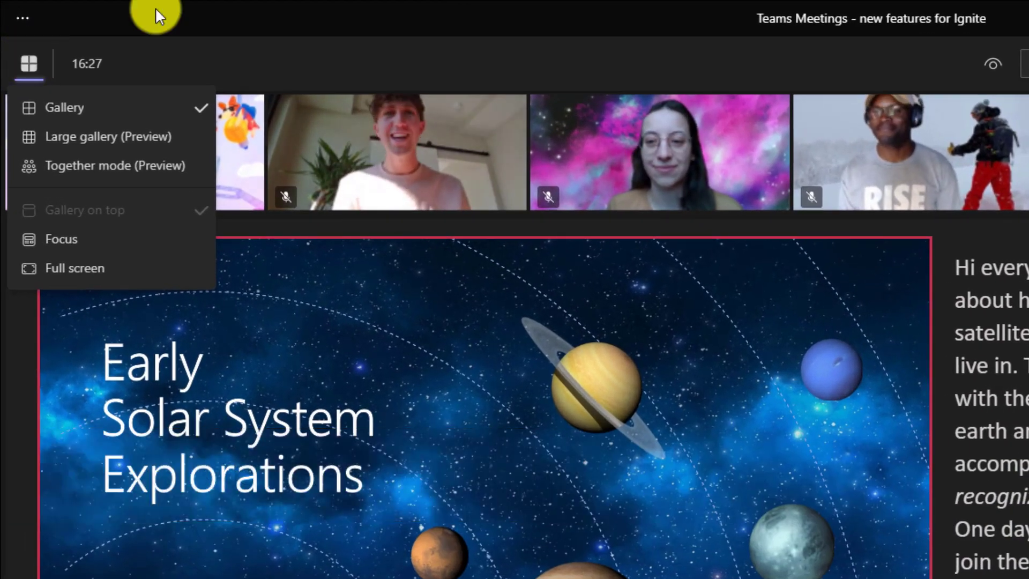
pyautogui.press('Escape')
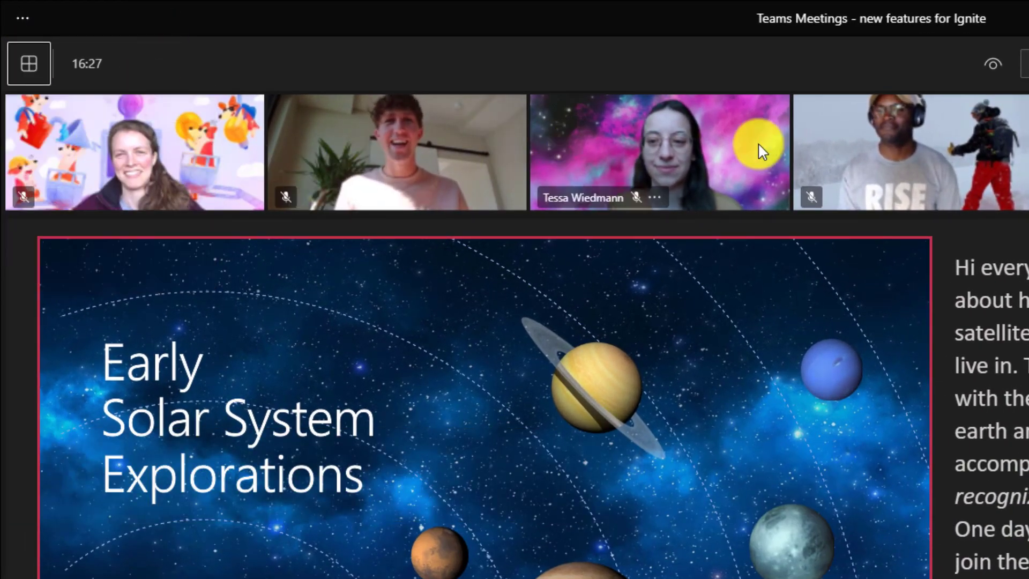
pyautogui.click(31, 54)
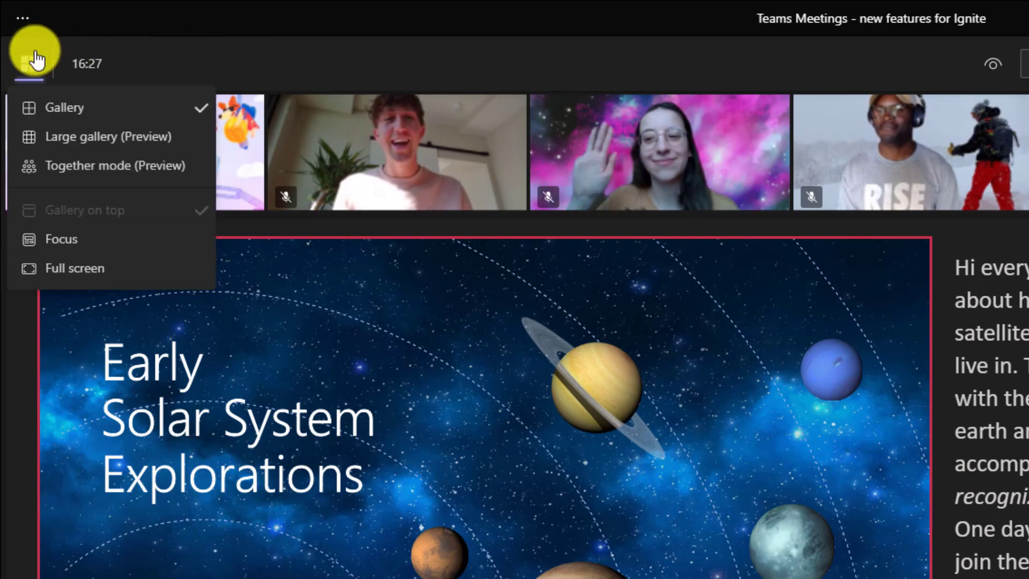
pyautogui.click(126, 166)
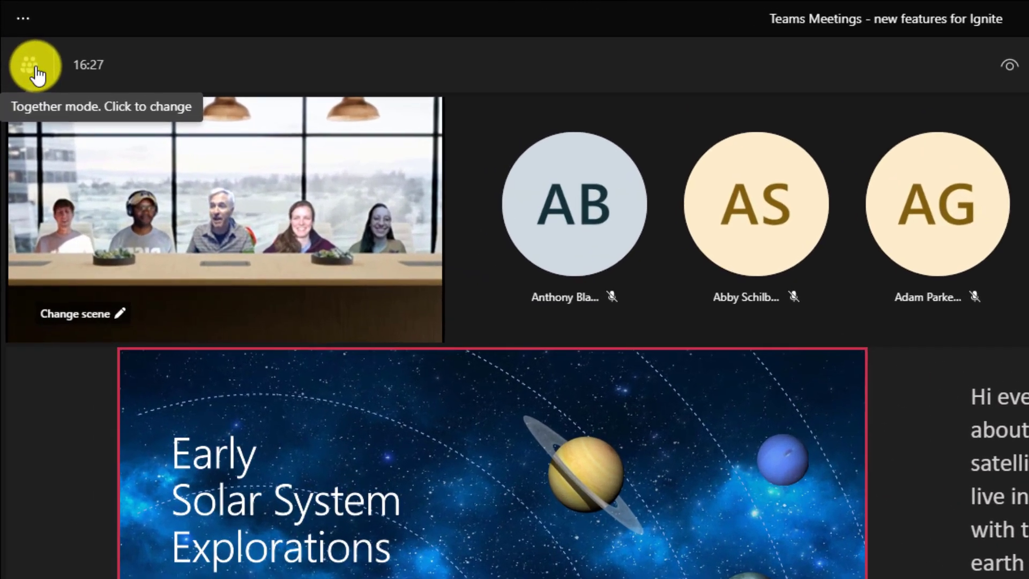
pyautogui.click(20, 43)
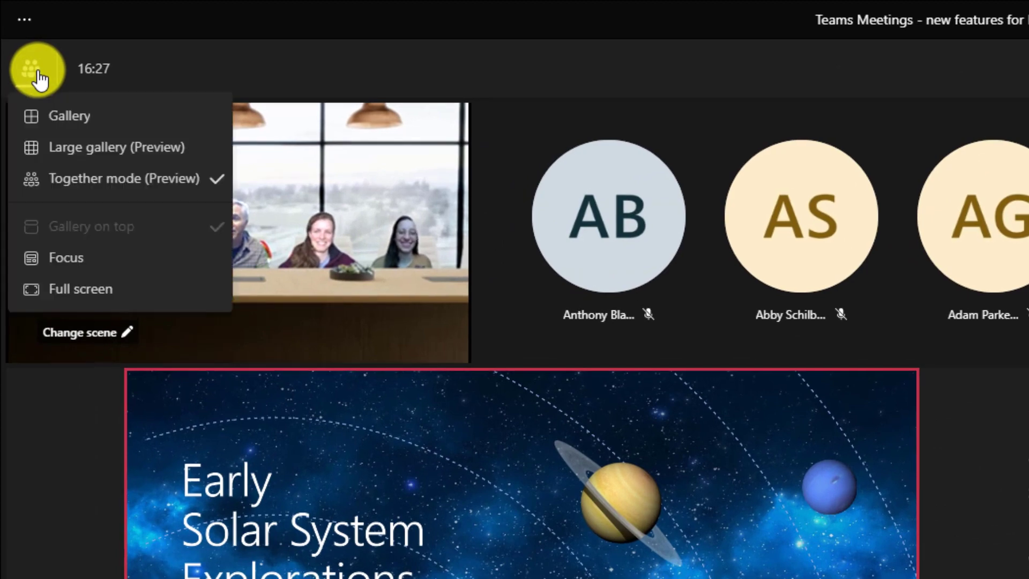
pyautogui.click(79, 123)
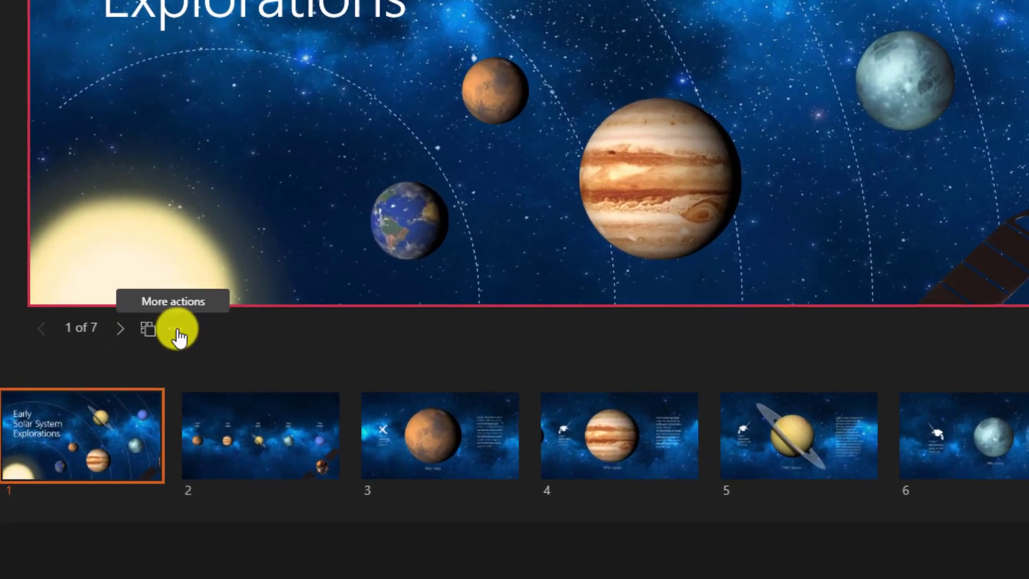
# Step: Hide the presenter view of the shared presentation and show it again
pyautogui.click(178, 330)
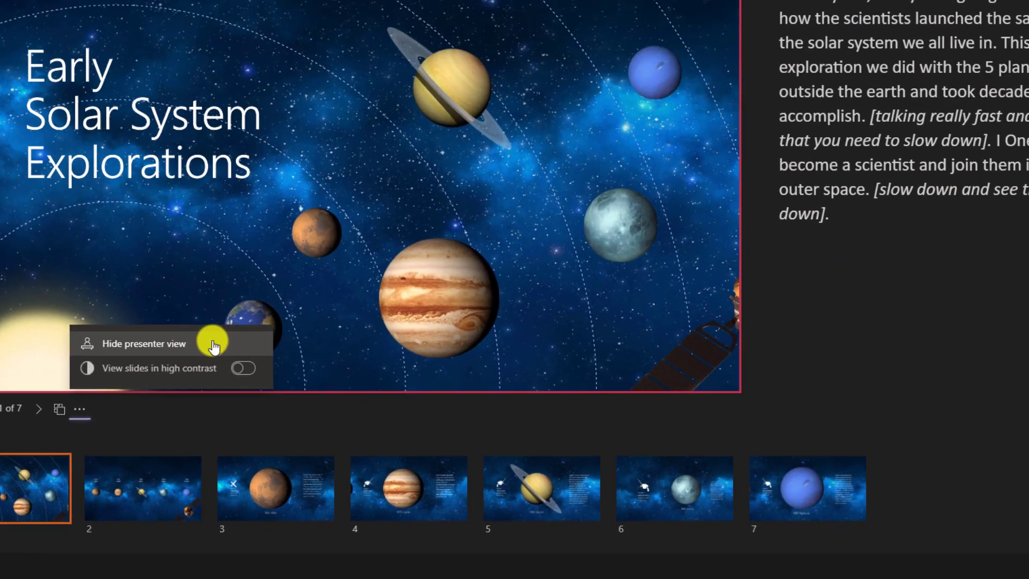
pyautogui.click(213, 344)
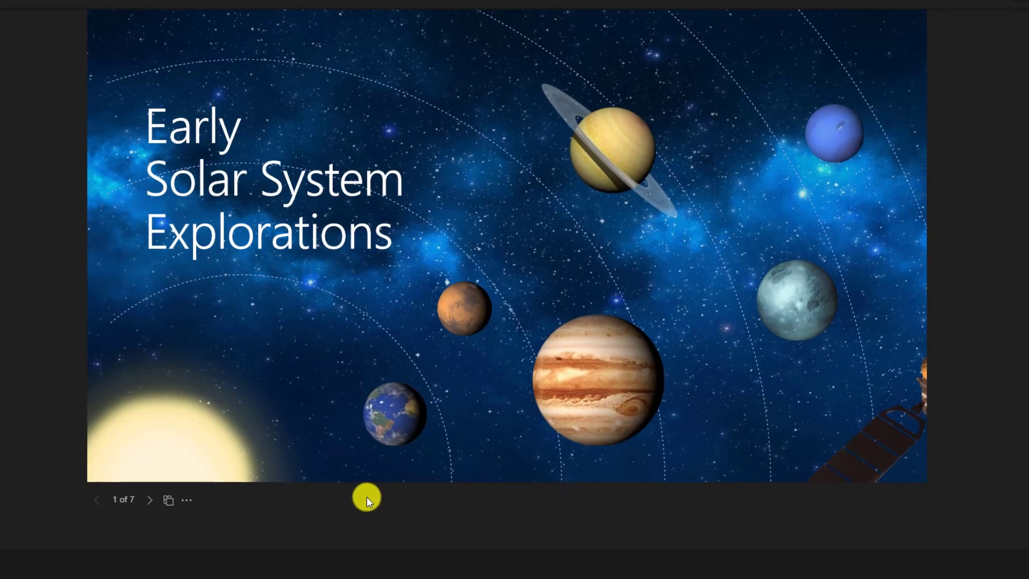
pyautogui.click(188, 500)
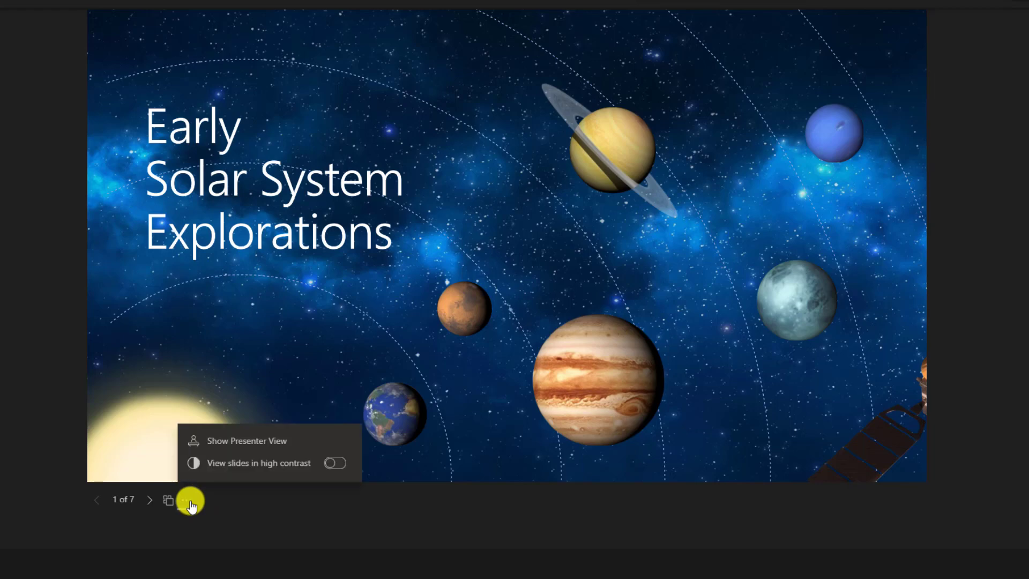
pyautogui.click(313, 444)
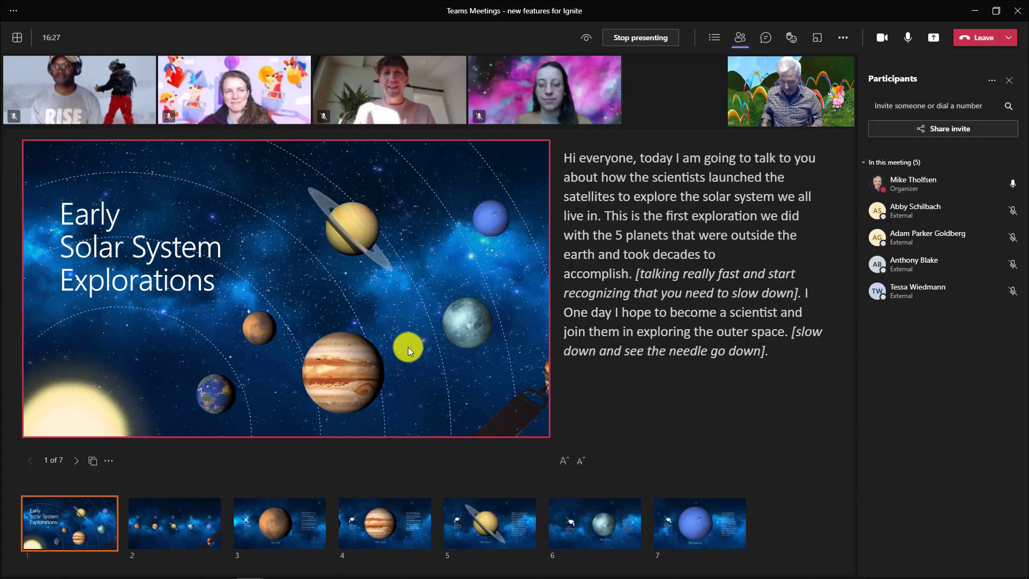
# Step: Hide the presenter view of the solar system slides and close the participants list
pyautogui.hotkey('ctrl', 'shift', 'x')
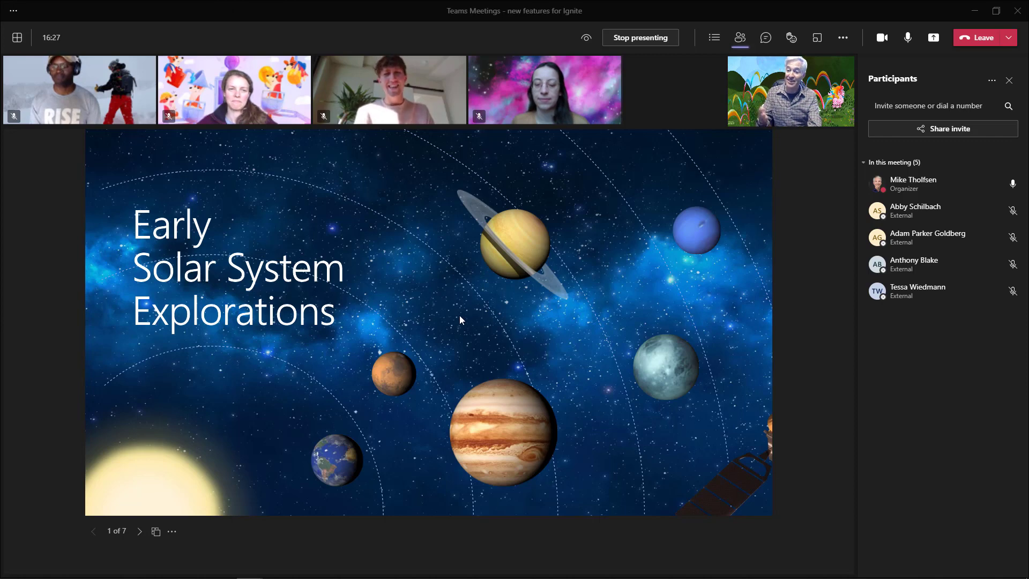
pyautogui.click(741, 39)
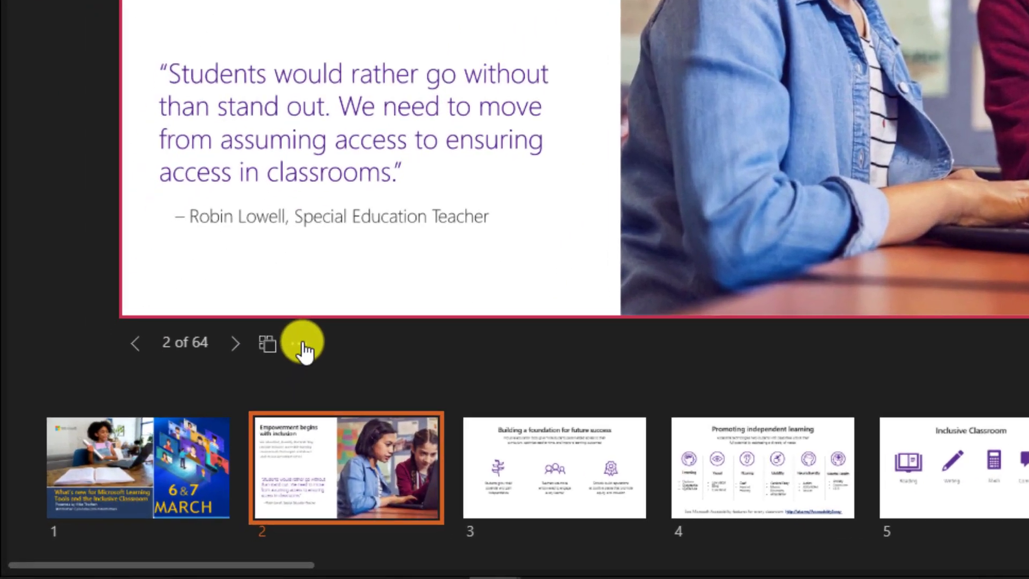
# Step: Turn on high contrast for the shared slides and page forward from slide 2
pyautogui.click(151, 461)
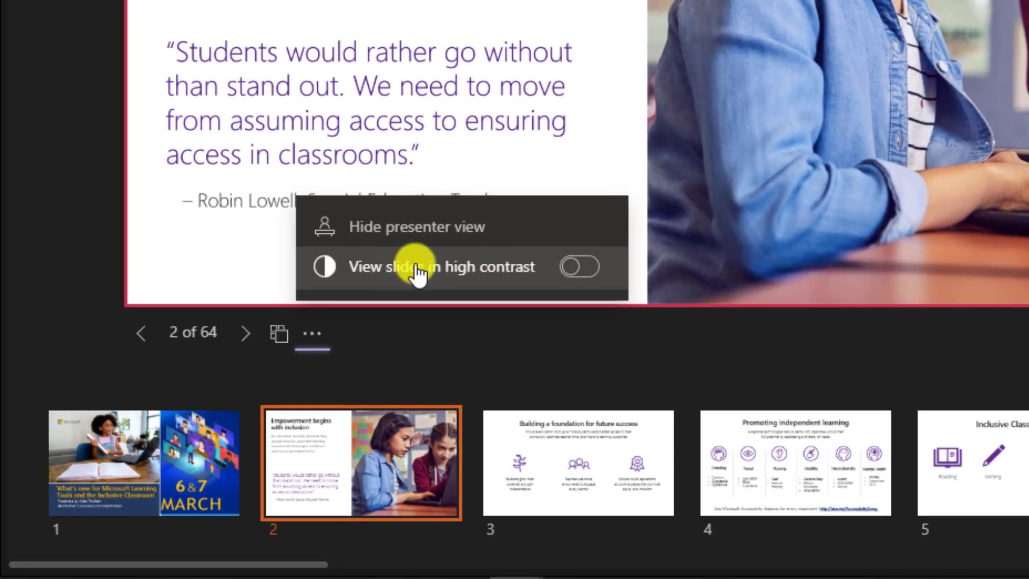
pyautogui.click(587, 267)
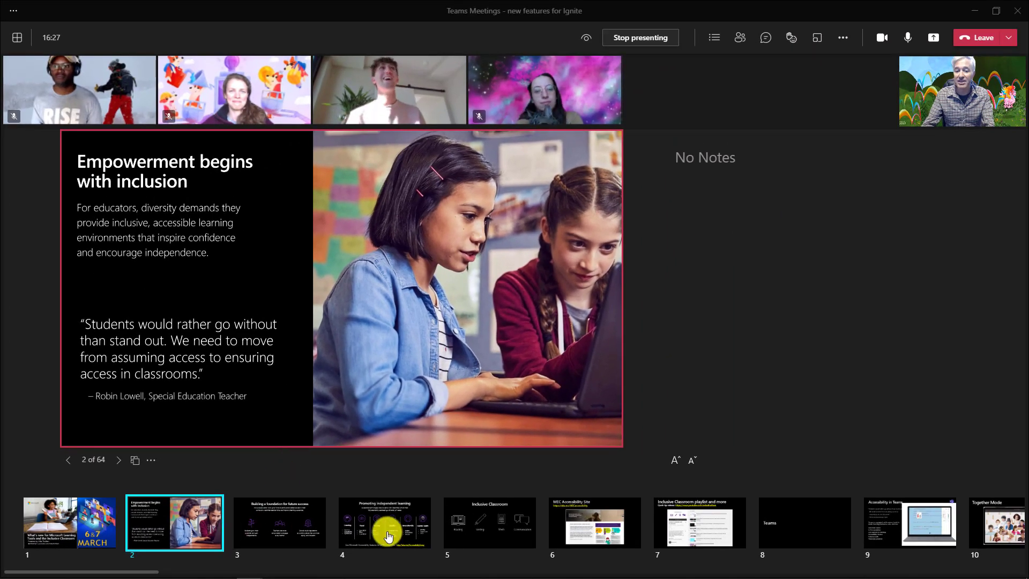
pyautogui.doubleClick(119, 460)
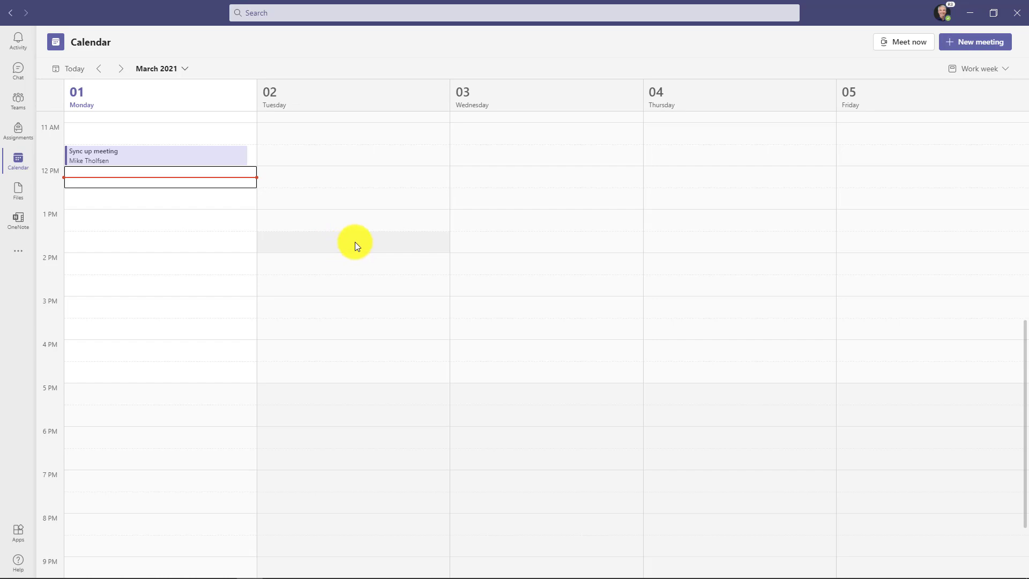
# Step: Create a new meeting for Mar 2, 2021 at 1:30 PM and turn off Allow forwarding
pyautogui.click(377, 244)
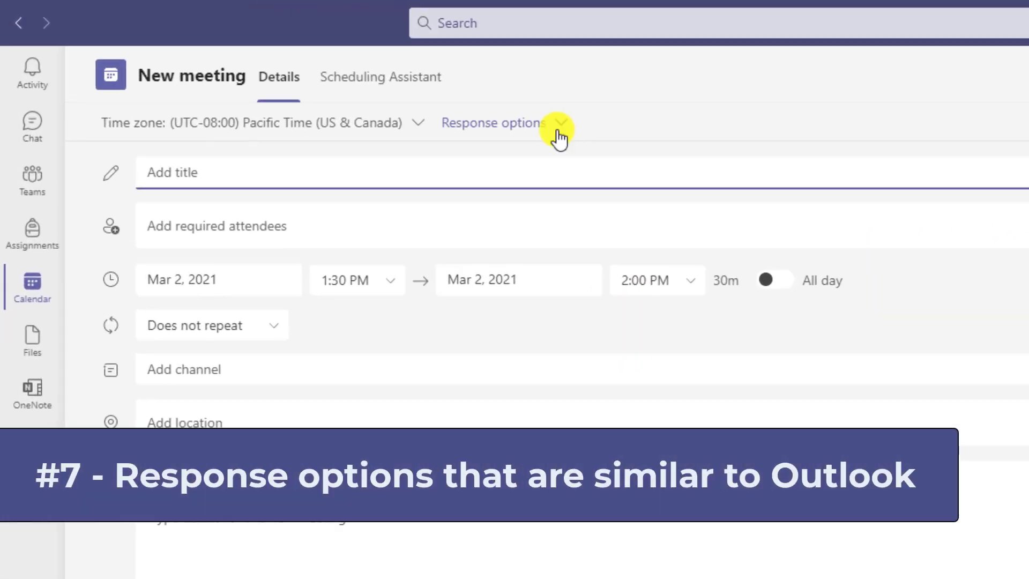
pyautogui.click(535, 127)
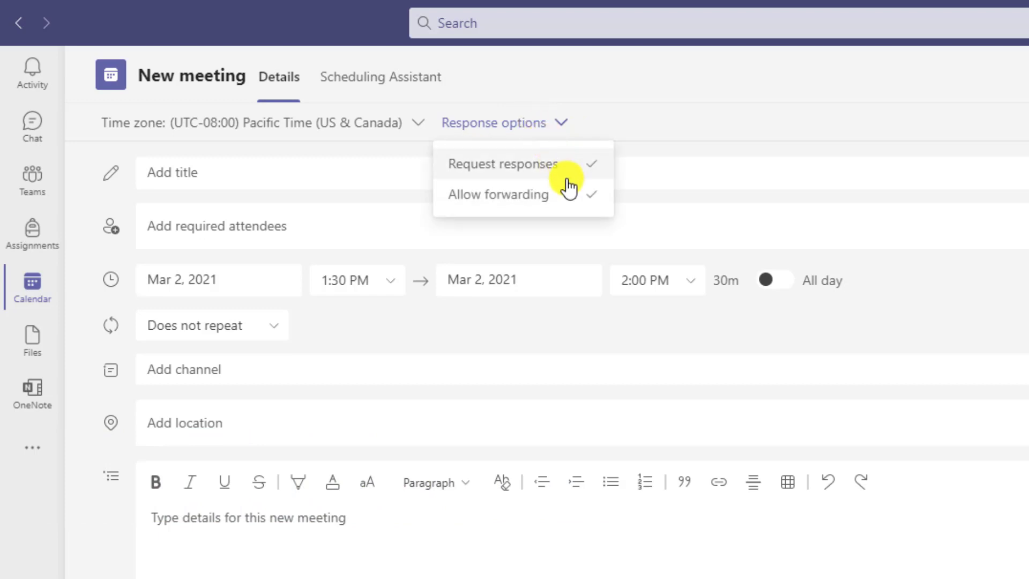
pyautogui.click(534, 203)
# Step: Title the new meeting "Top secret meeting" and add the required attendee
pyautogui.click(426, 183)
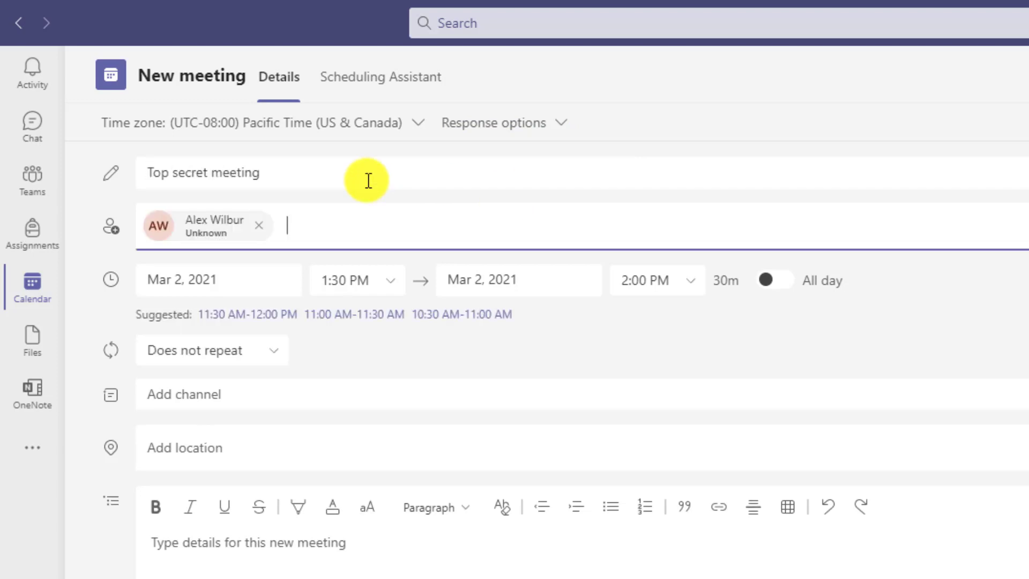
pyautogui.click(536, 126)
pyautogui.click(679, 130)
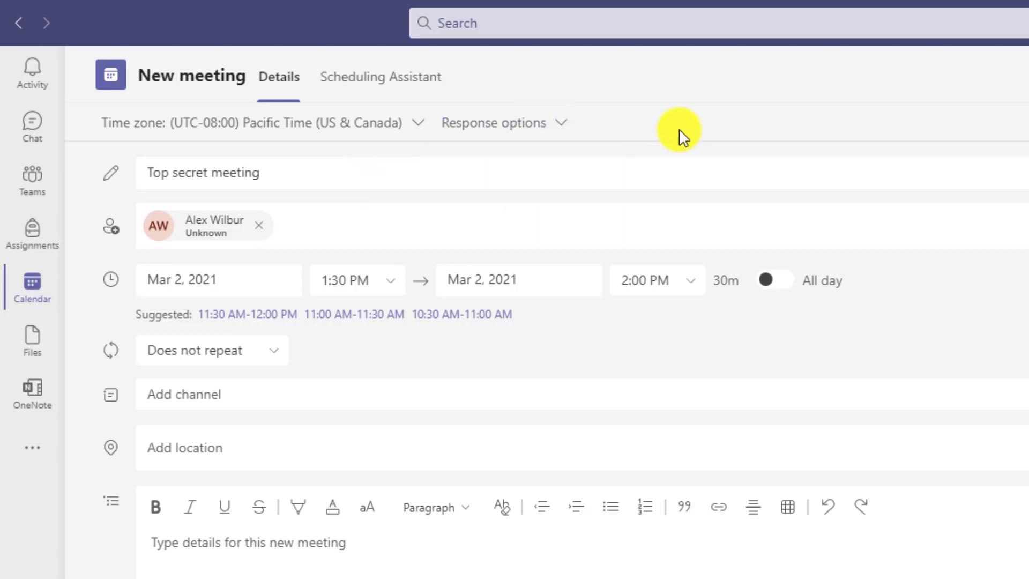
# Step: Toggle the Request responses option and send the Top secret meeting invitation
pyautogui.click(497, 116)
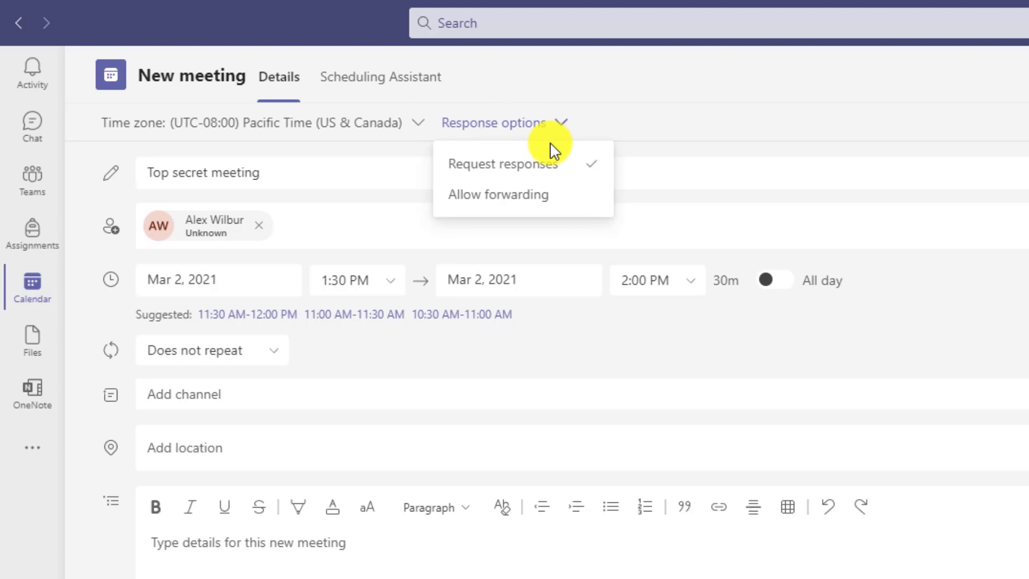
pyautogui.click(535, 170)
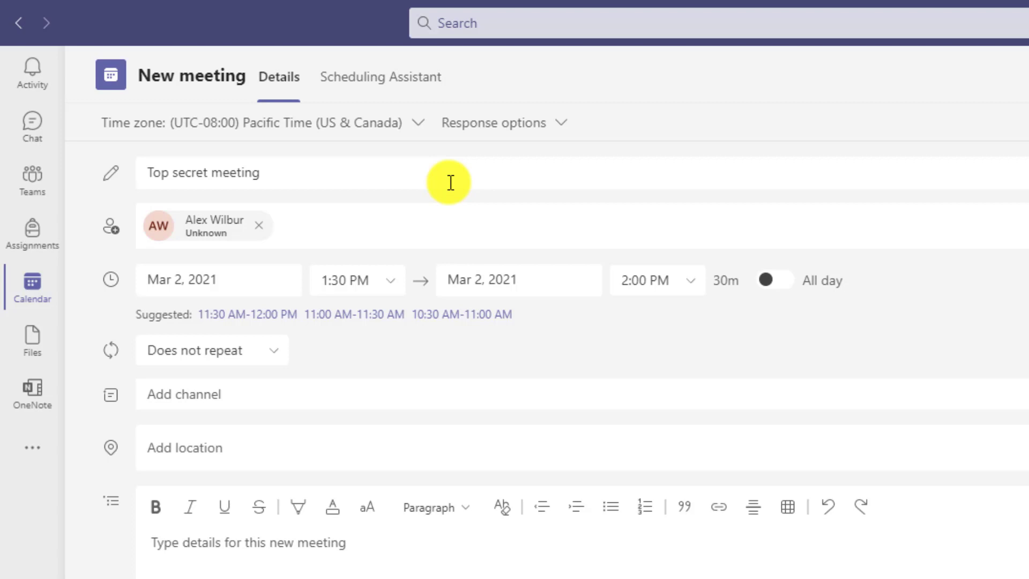
pyautogui.click(953, 43)
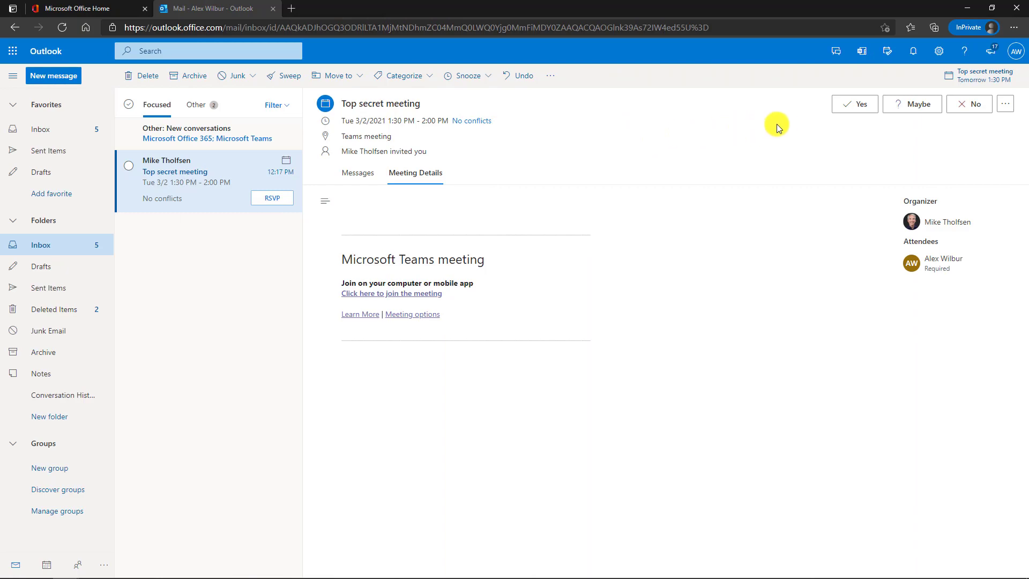
# Step: In the attendee's Outlook on the web, accept the Top secret meeting invitation and open the event in the calendar
pyautogui.click(856, 109)
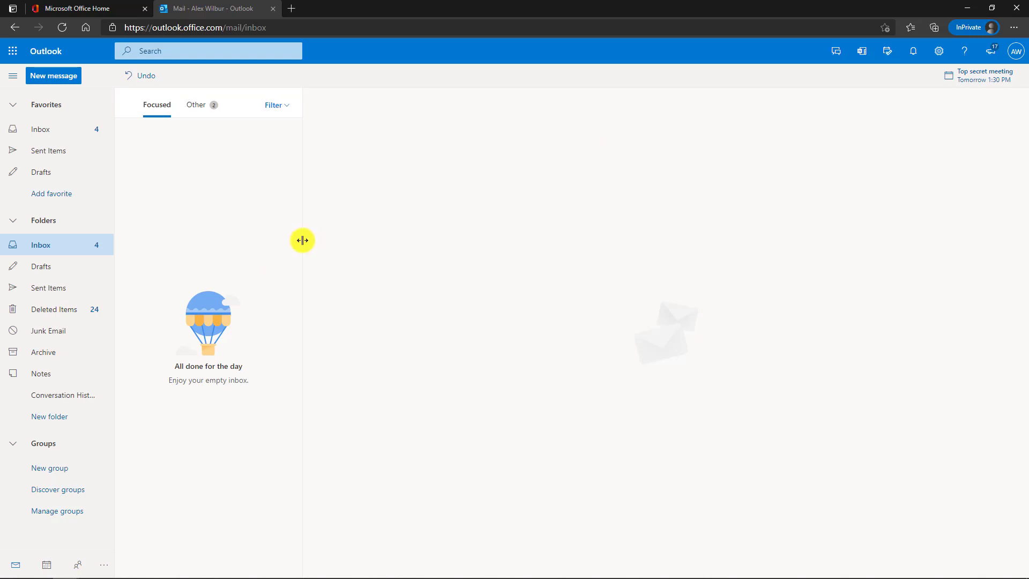
pyautogui.click(46, 565)
pyautogui.click(391, 138)
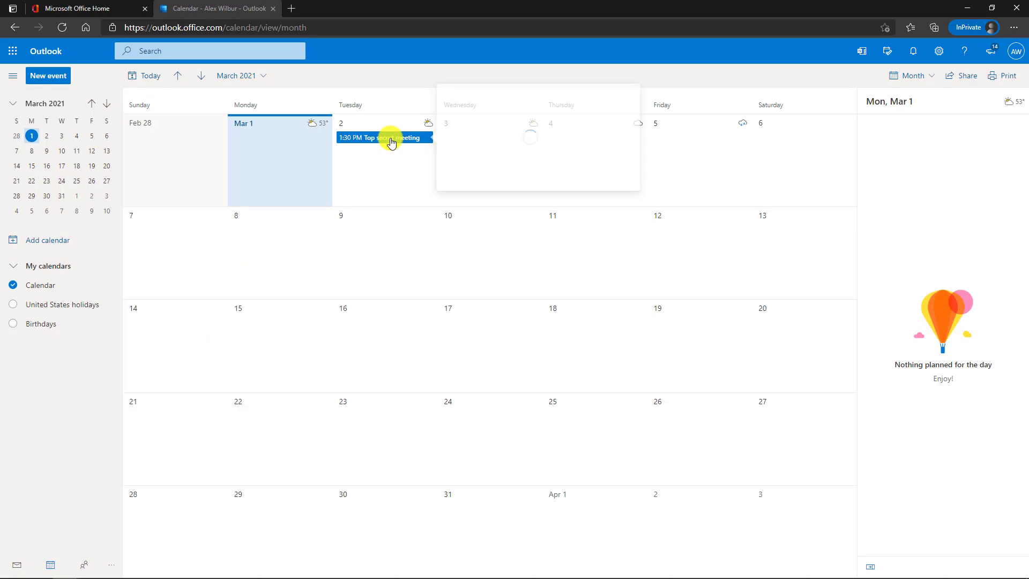
# Step: Open the full details of the Top secret meeting event and check whether the invitation can be forwarded
pyautogui.doubleClick(388, 138)
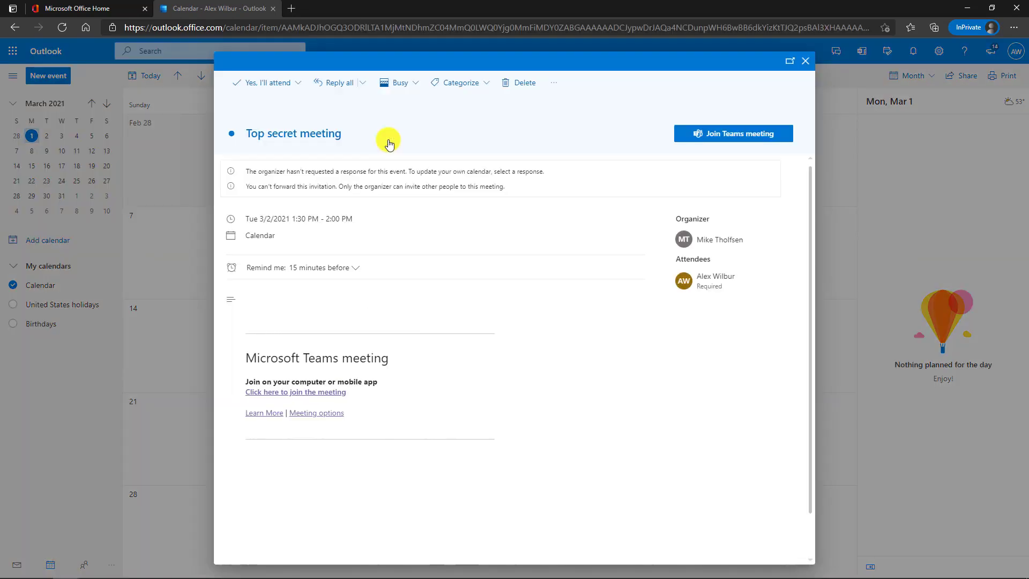
pyautogui.click(381, 88)
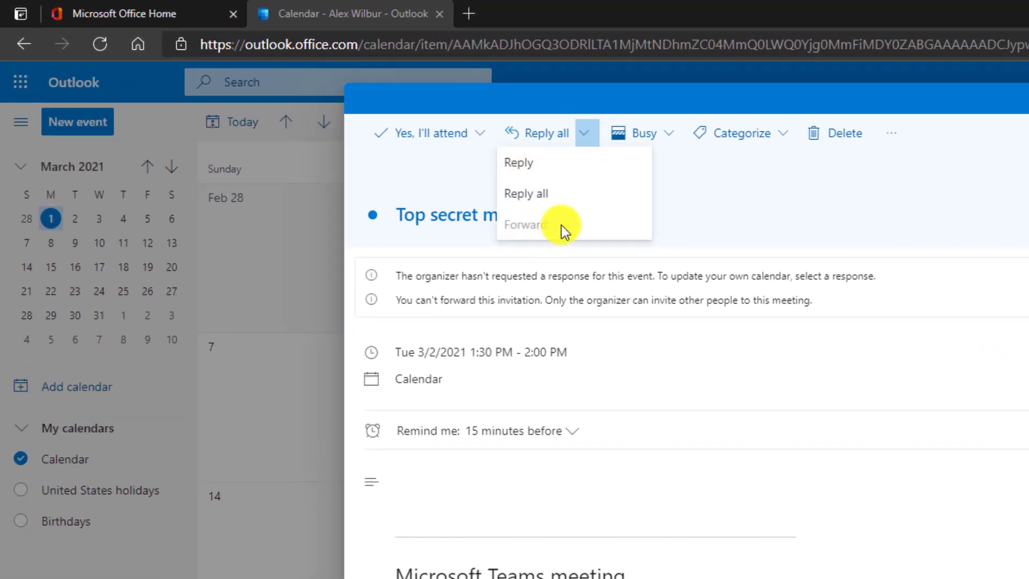
pyautogui.click(746, 197)
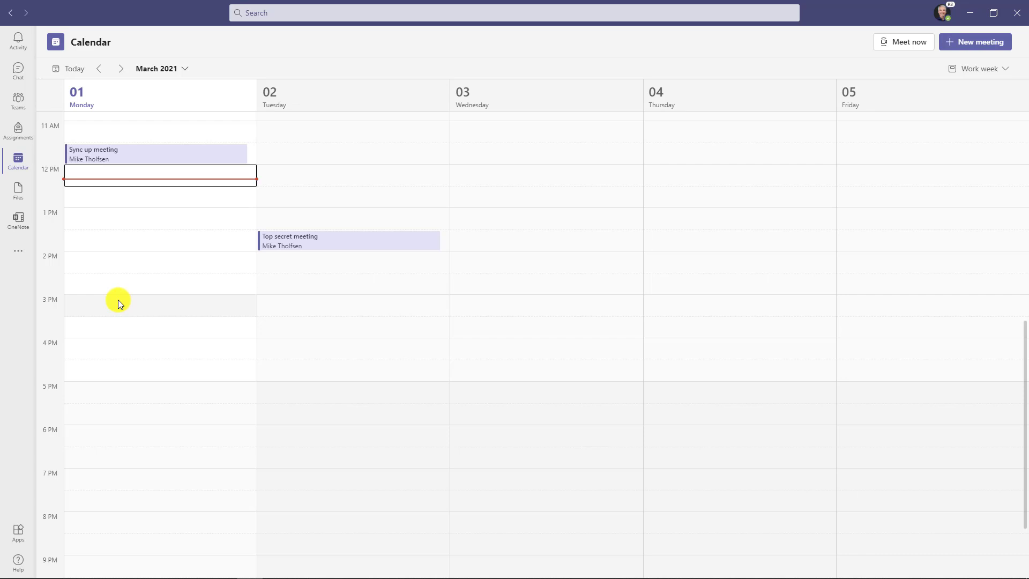
# Step: In the organizer's Teams calendar, edit the Top secret meeting and set its lobby bypass option to People I invite
pyautogui.click(297, 240)
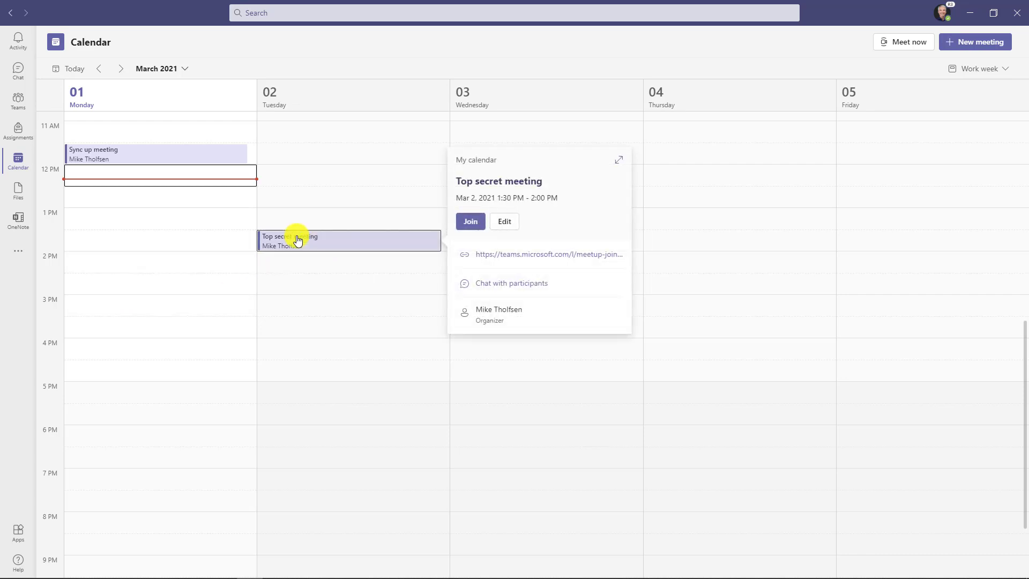
pyautogui.click(505, 222)
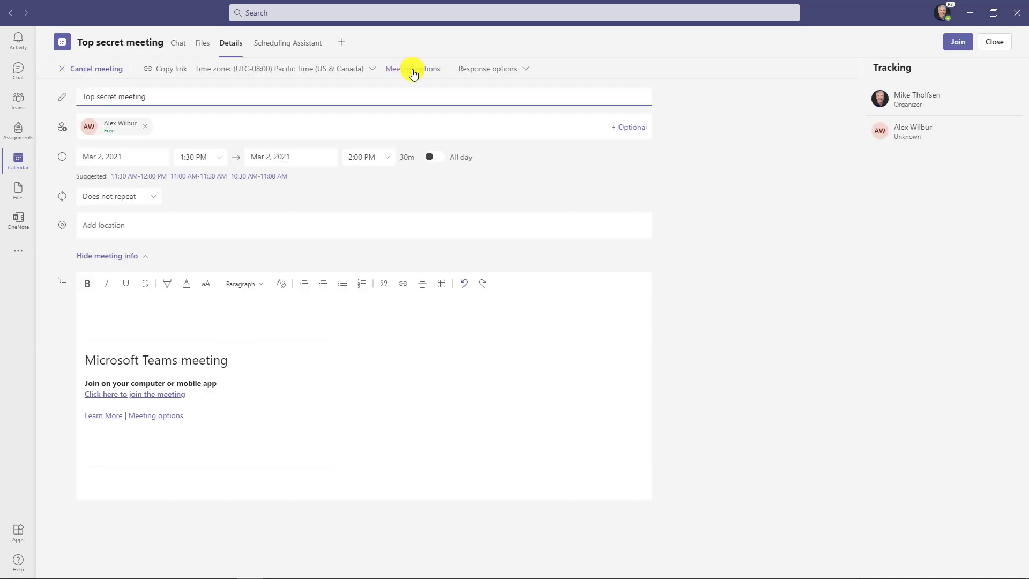
pyautogui.click(413, 69)
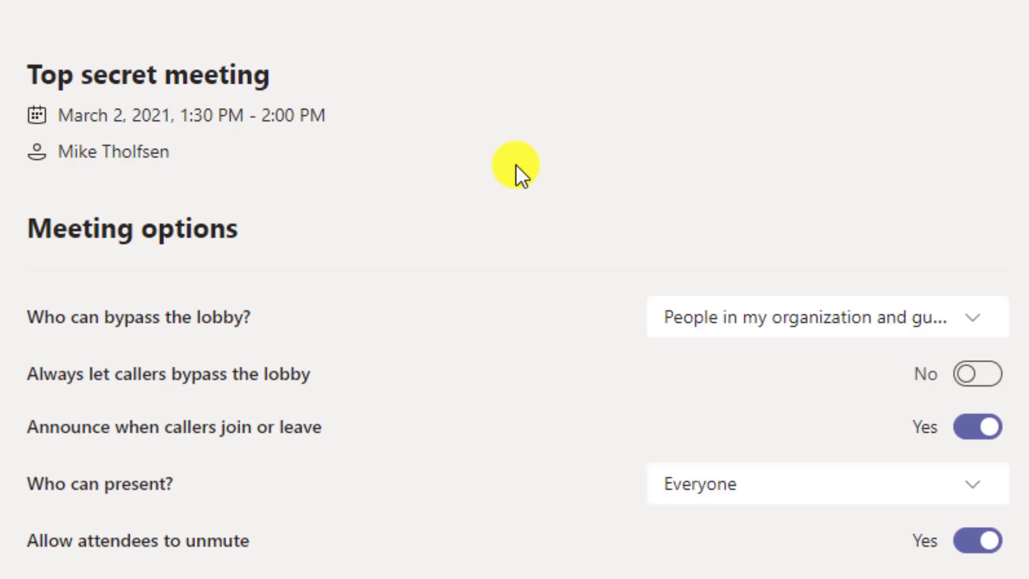
pyautogui.click(906, 321)
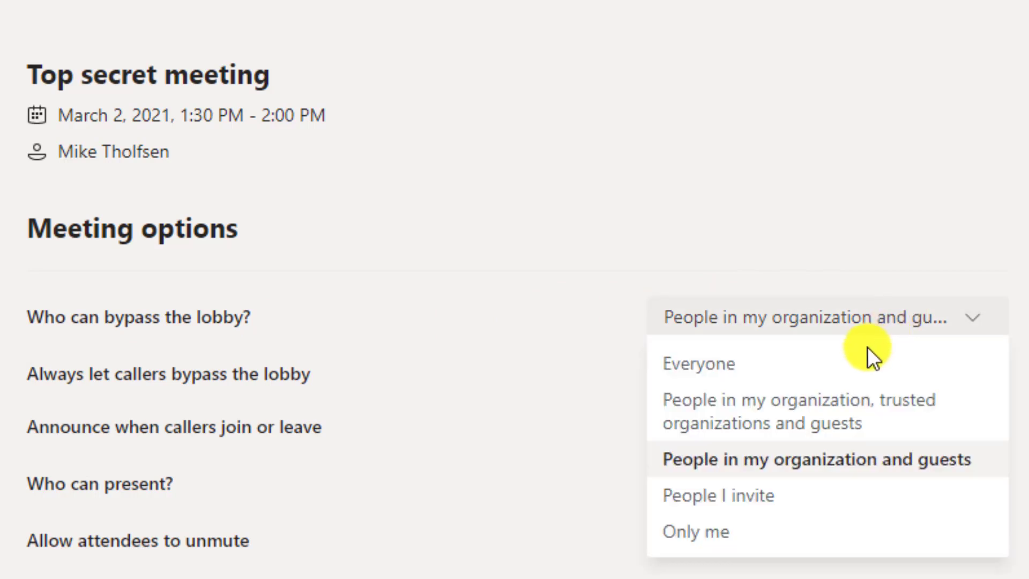
pyautogui.click(738, 494)
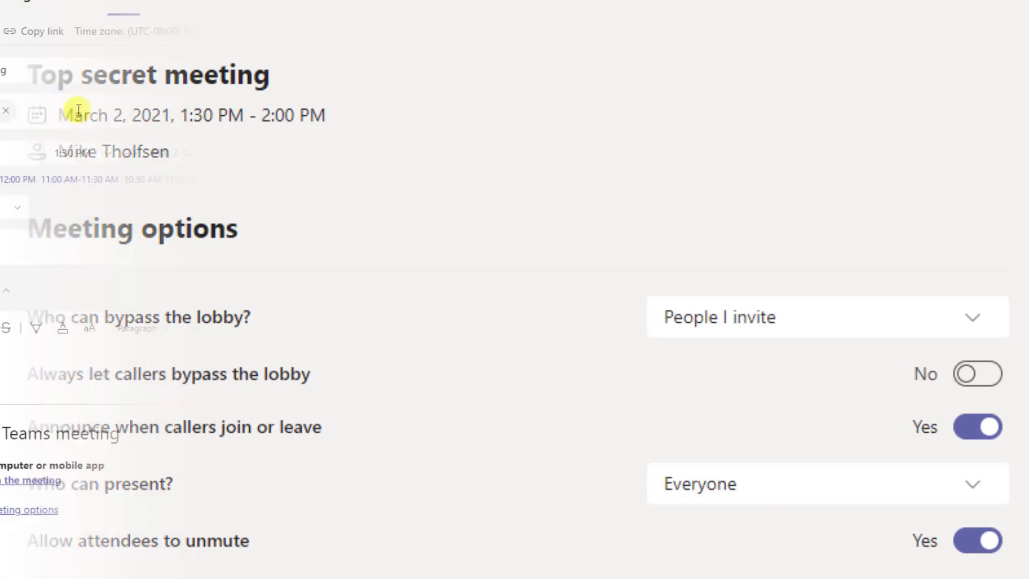
# Step: Add a second required attendee to the Top secret meeting and send the updated invitation
pyautogui.click(197, 126)
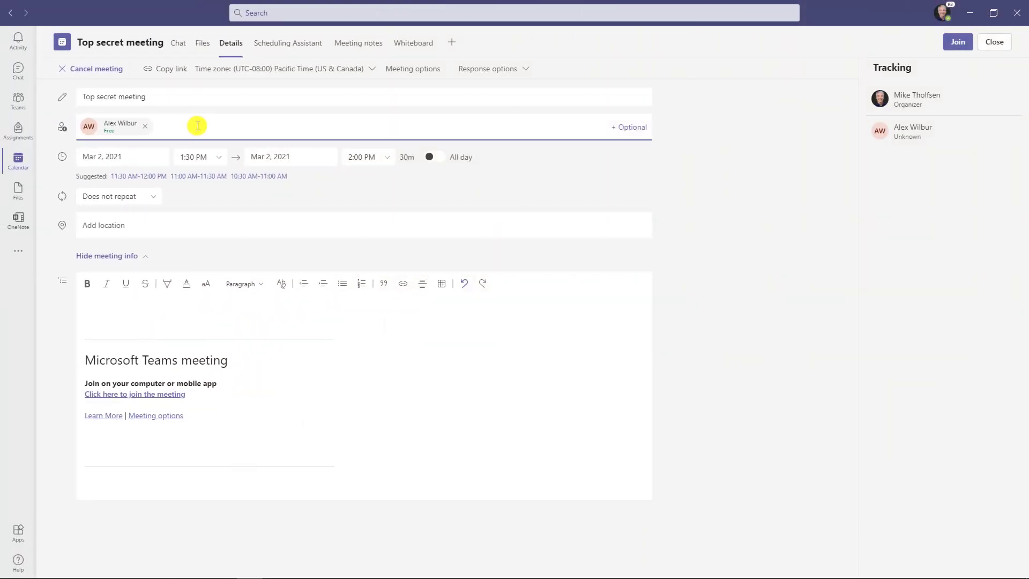
pyautogui.write('ella ta')
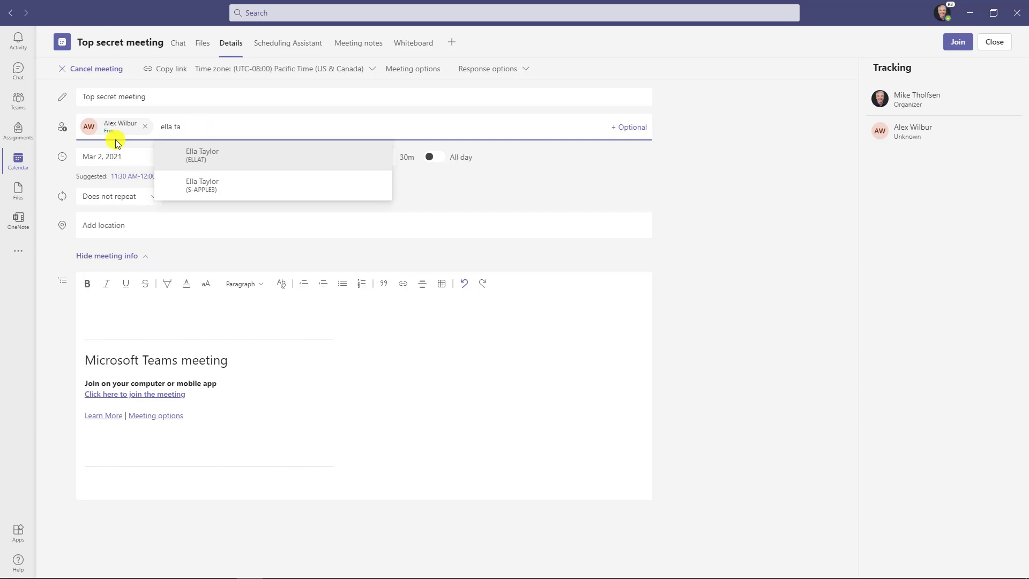
pyautogui.press('Return')
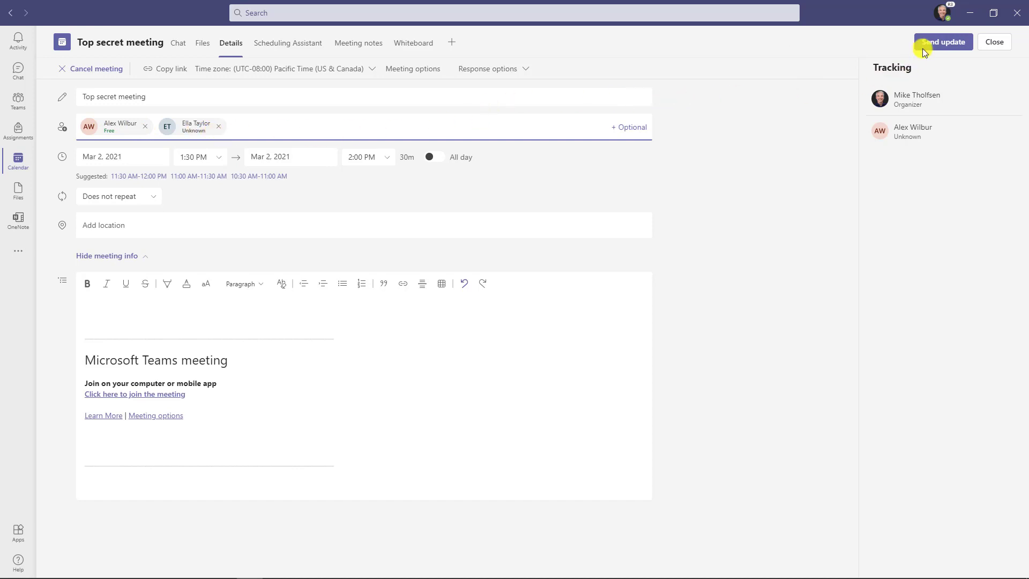
pyautogui.click(941, 45)
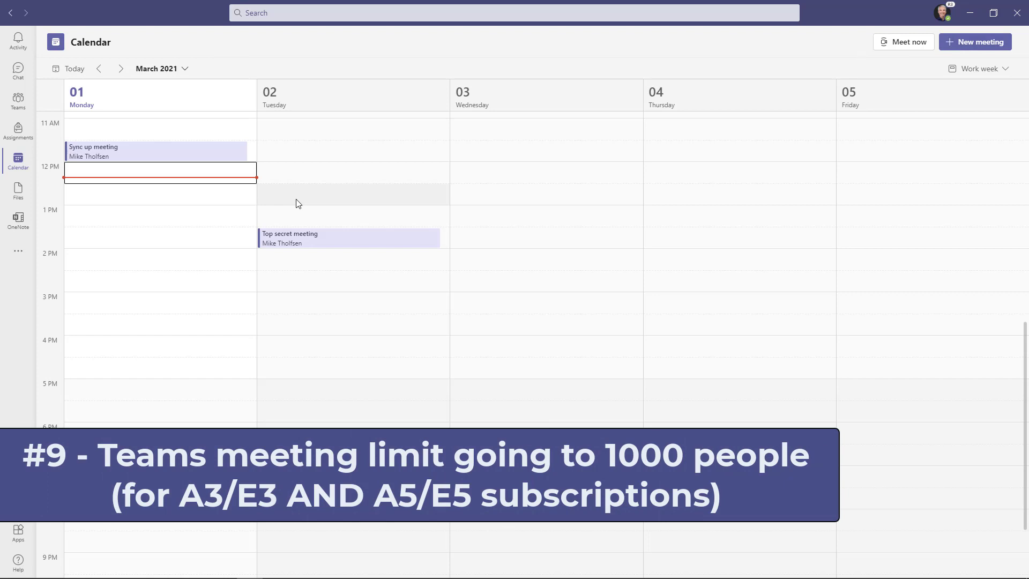